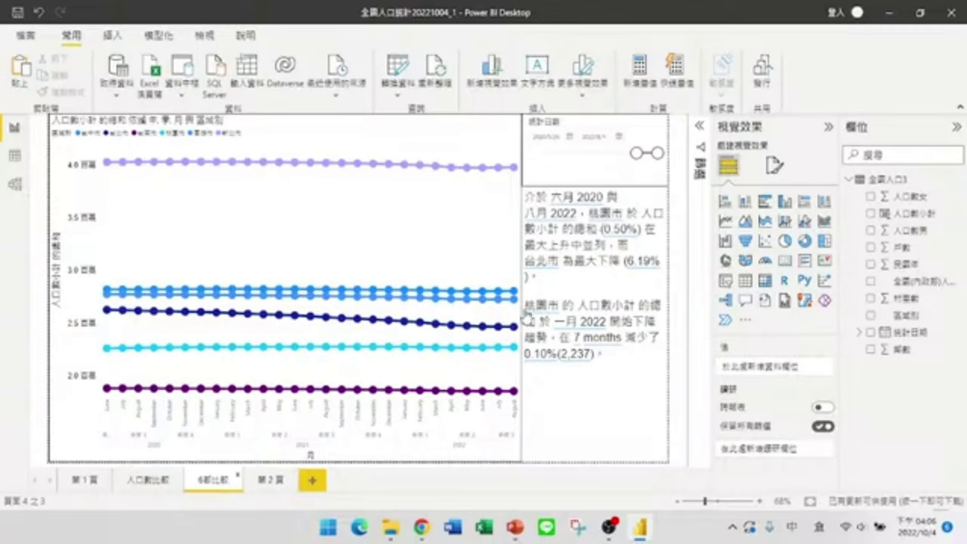
- Duplicate the 6都比較 page and place the copy before the 第 2 頁 page
right_click(201, 486)
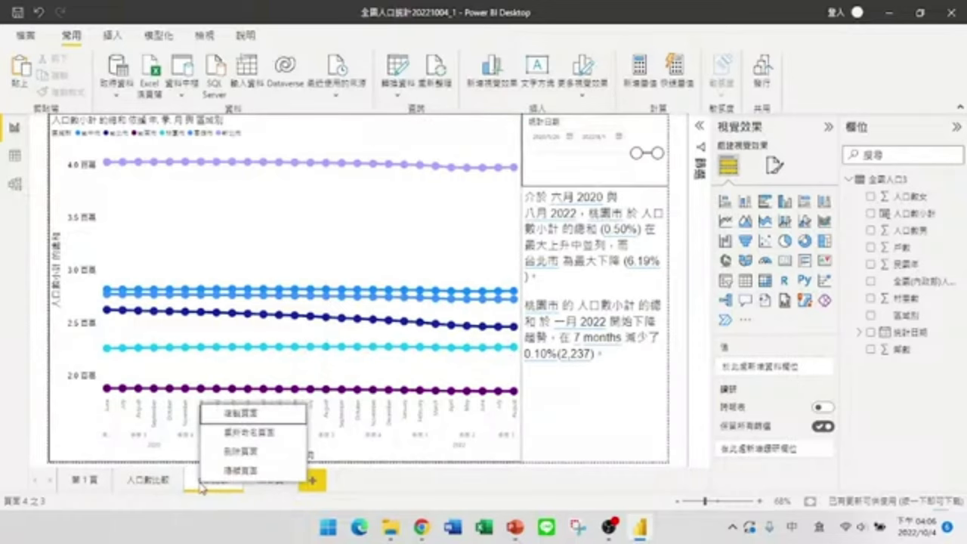
click(238, 420)
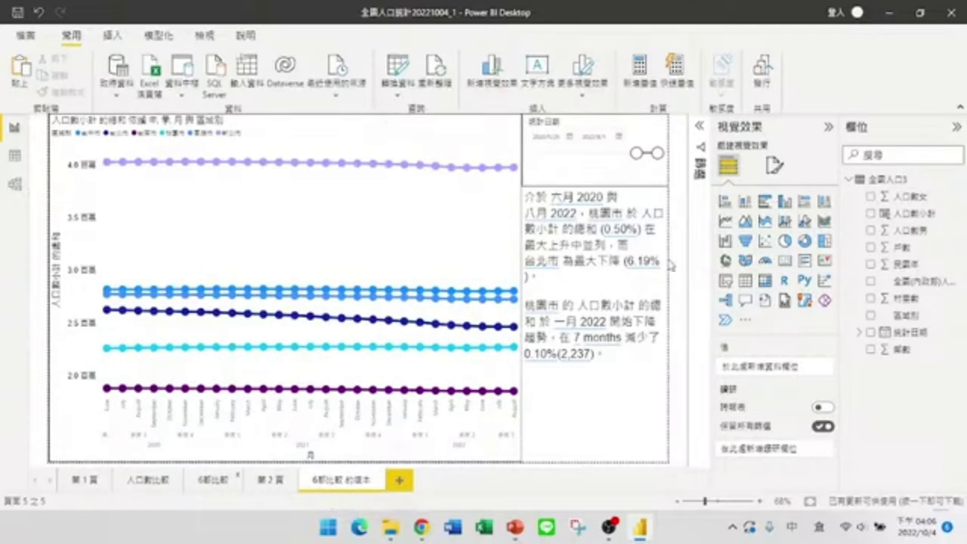
drag(342, 487, 273, 491)
- Delete the 第 2 頁 page from the report
click(380, 479)
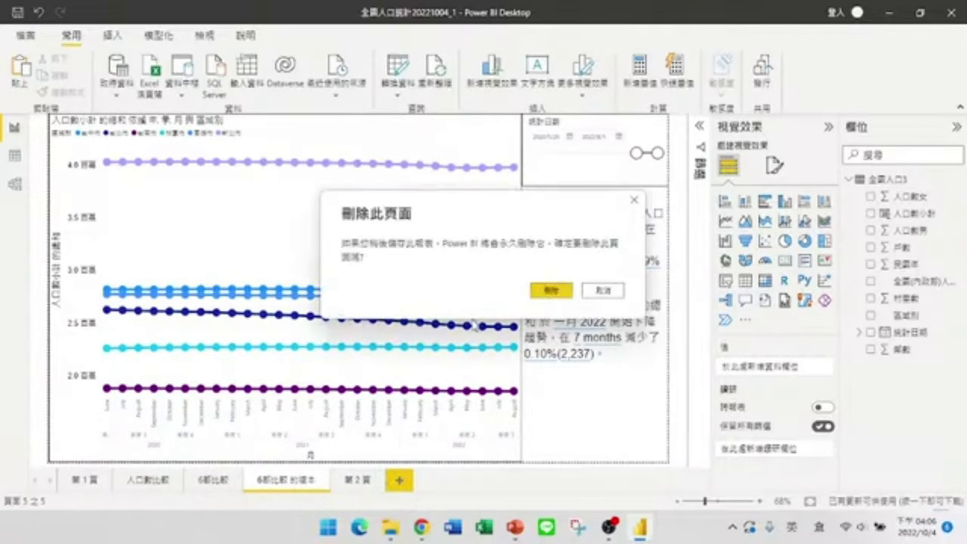
click(548, 291)
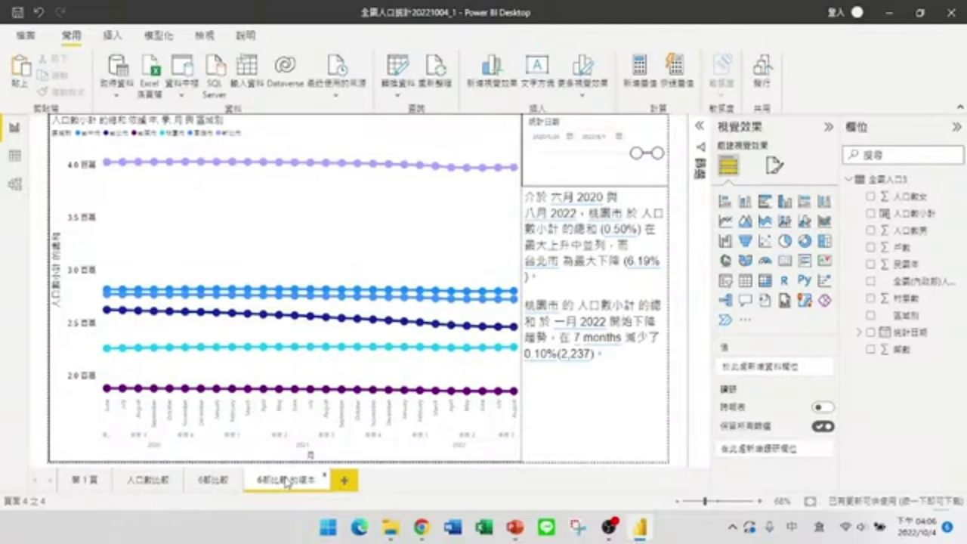
- Change the population line chart on the copied 6都比較 page to a scatter chart
click(361, 230)
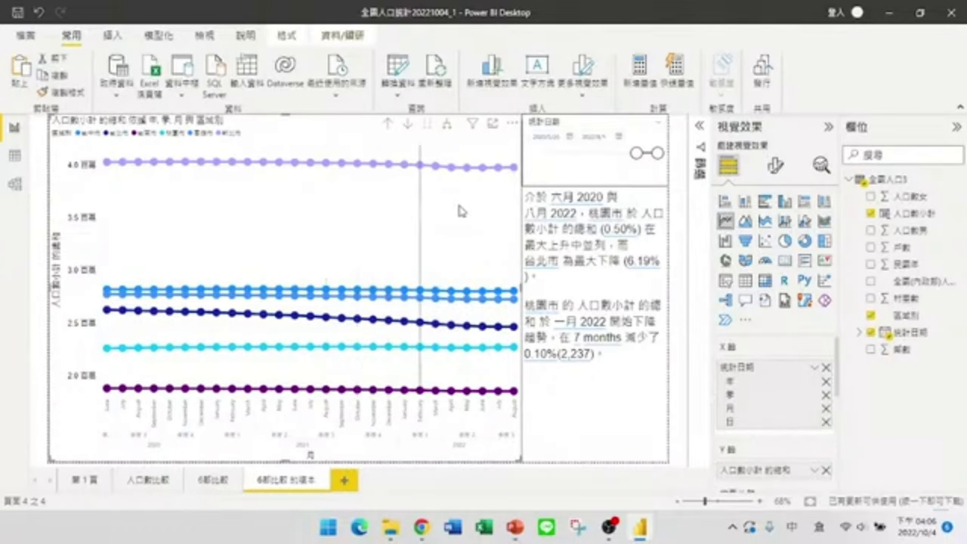
click(764, 241)
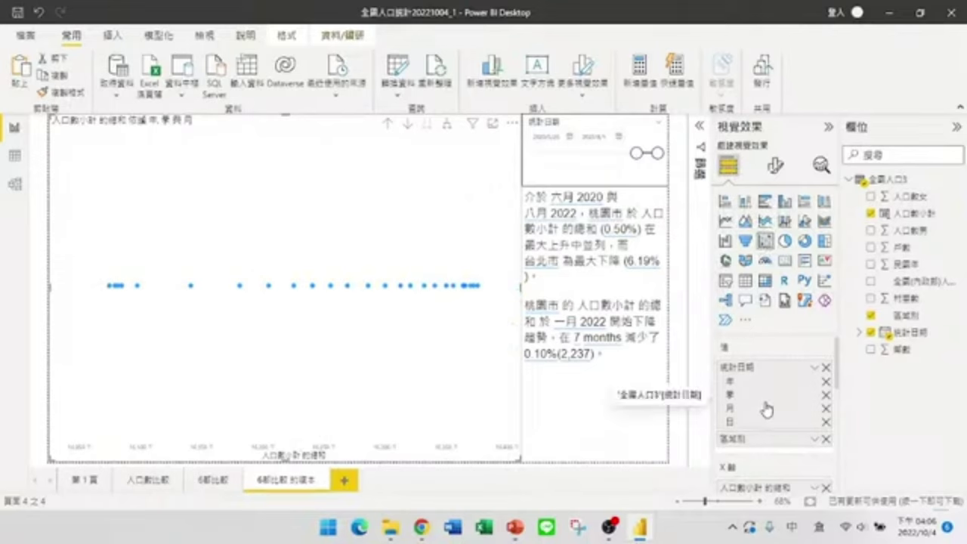
scroll(759, 404, down, 3)
scroll(751, 398, down, 1)
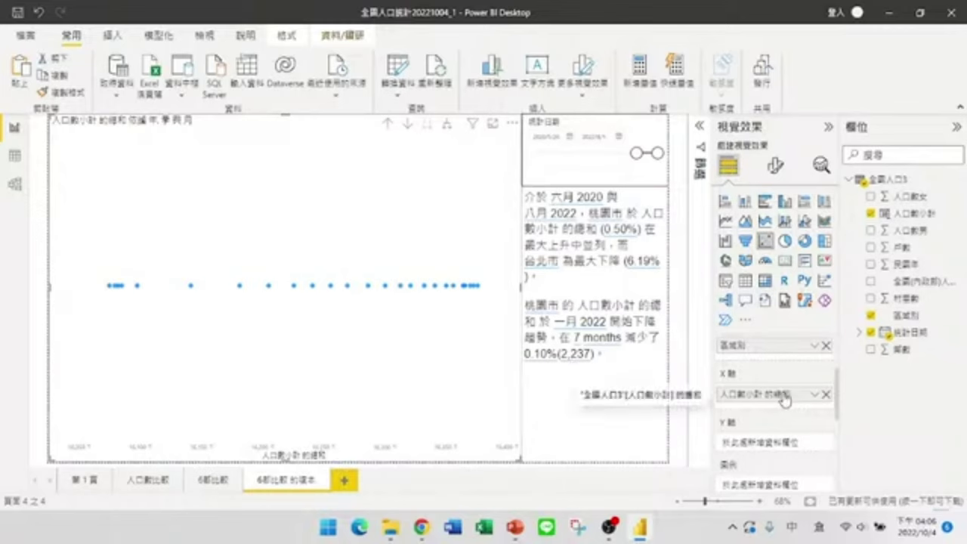
scroll(770, 402, up, 2)
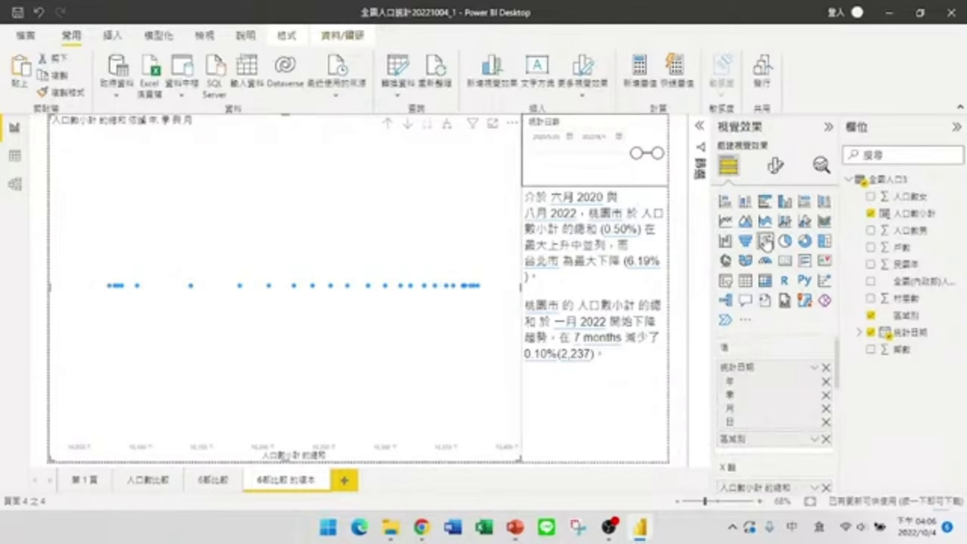
scroll(786, 340, down, 2)
scroll(771, 358, up, 2)
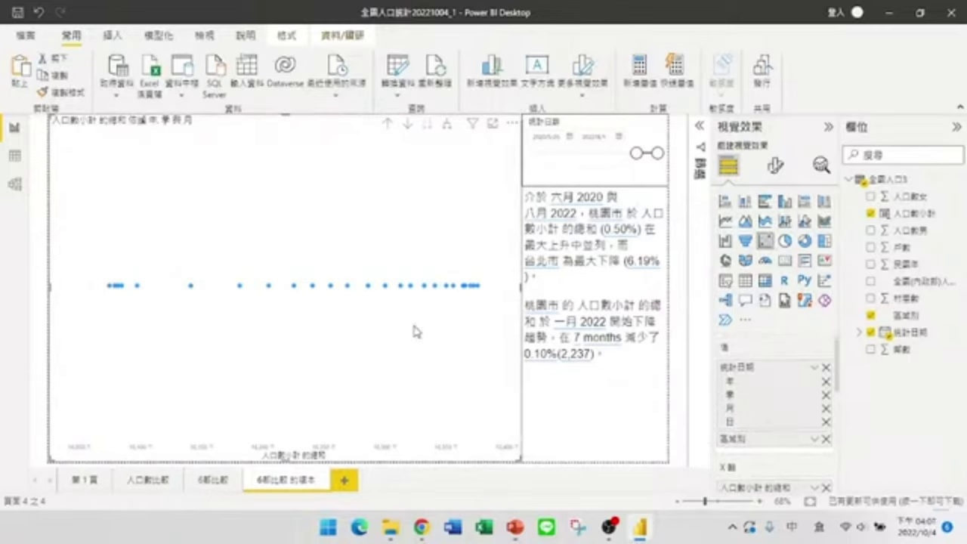
- Remove the 統計日期, 區域別 and 人口數小計 fields from the scatter chart
click(826, 368)
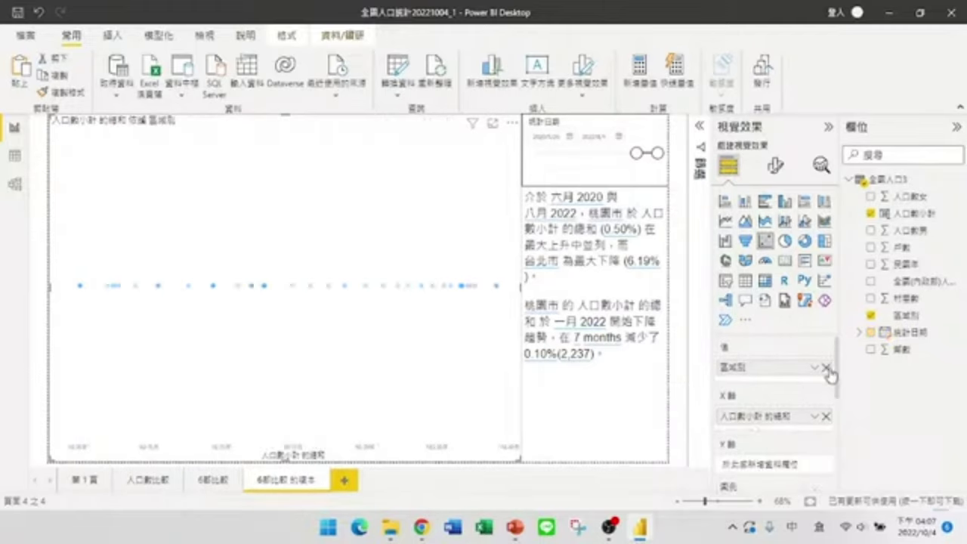
click(827, 368)
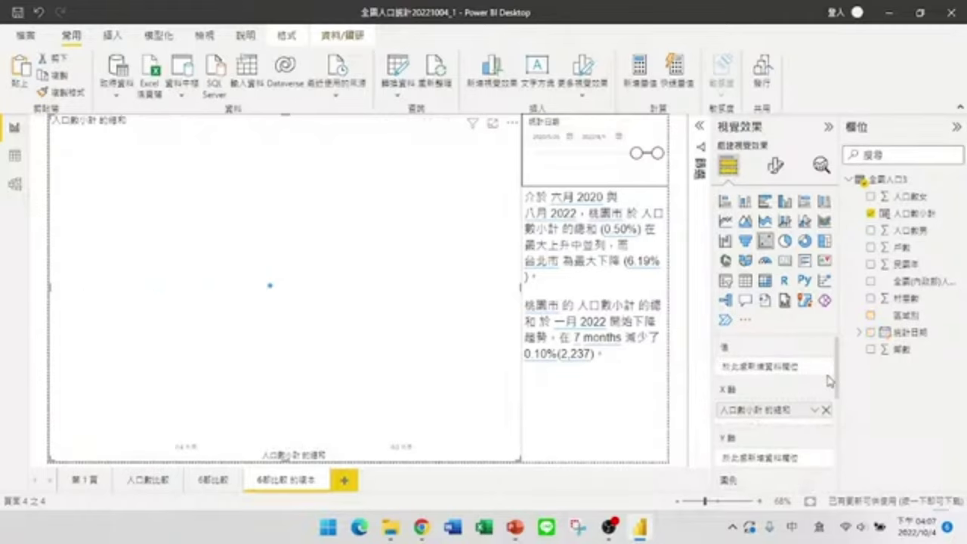
click(871, 216)
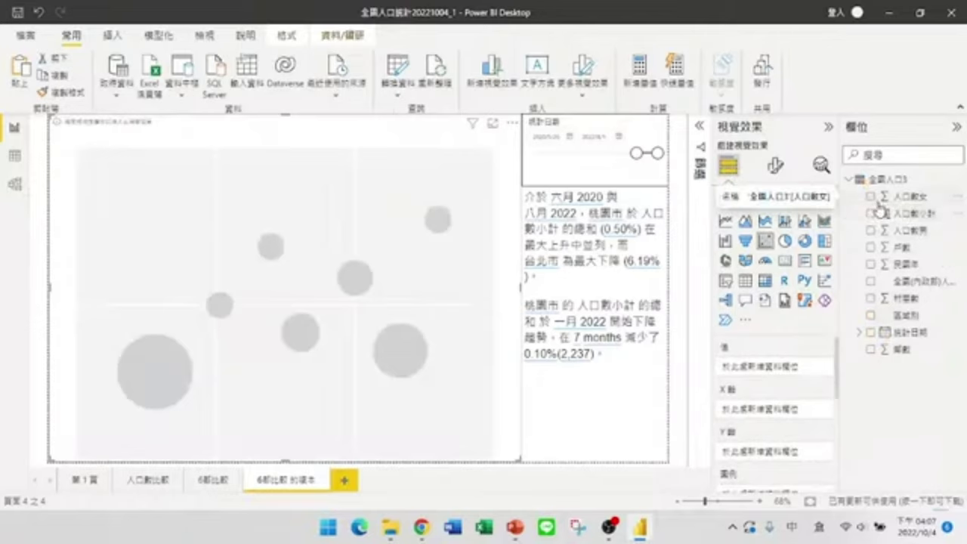
- Plot 人口數男 on the scatter chart's X axis against 人口數女 on the Y axis, with 區域別 as the values
click(871, 230)
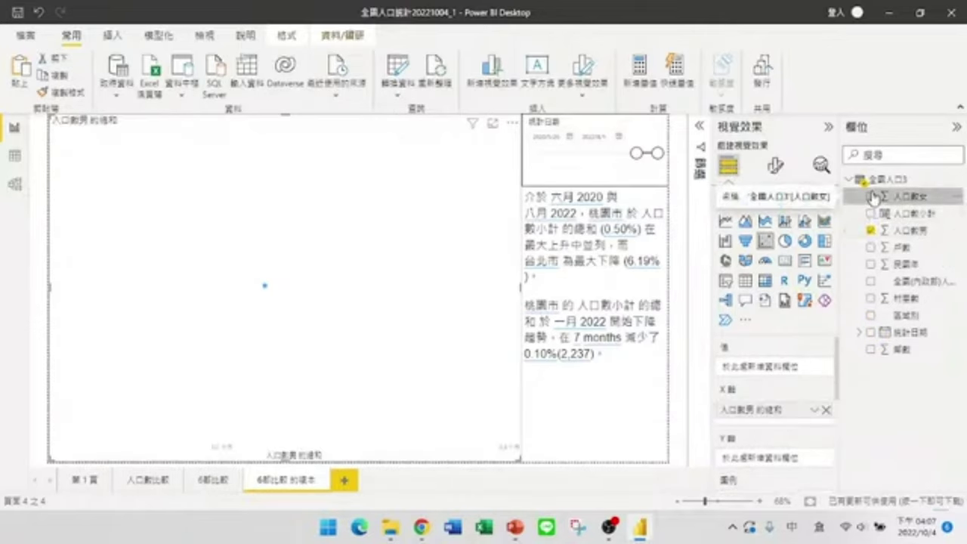
click(872, 197)
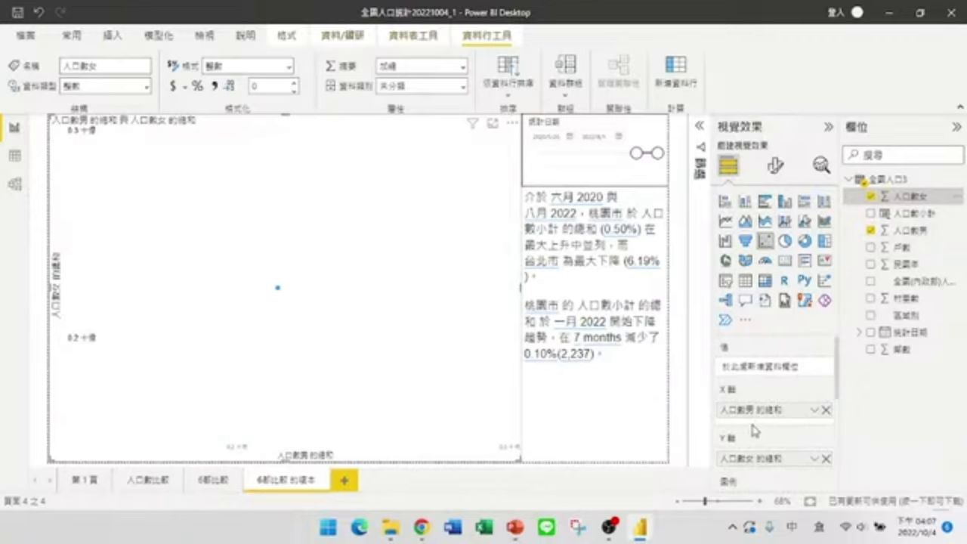
scroll(754, 429, down, 3)
scroll(755, 431, up, 2)
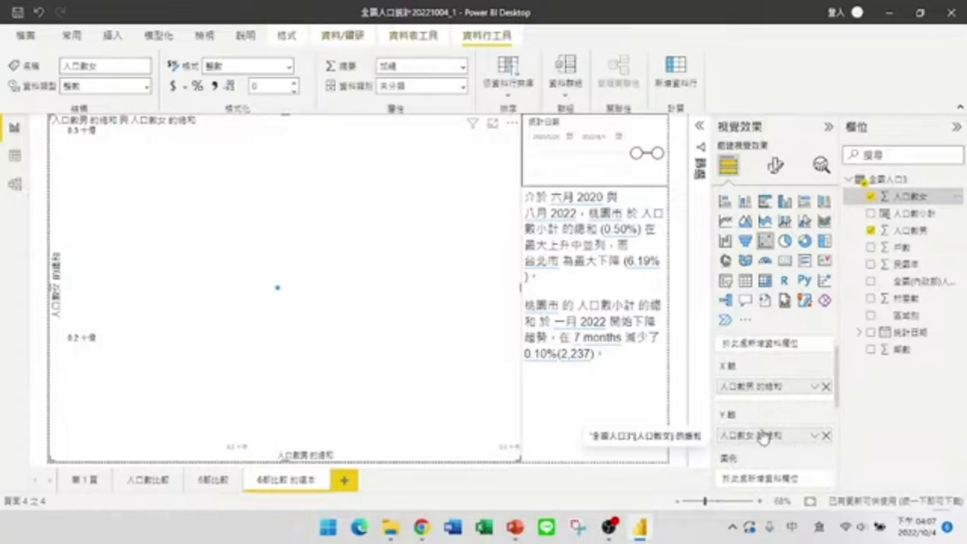
scroll(764, 438, down, 2)
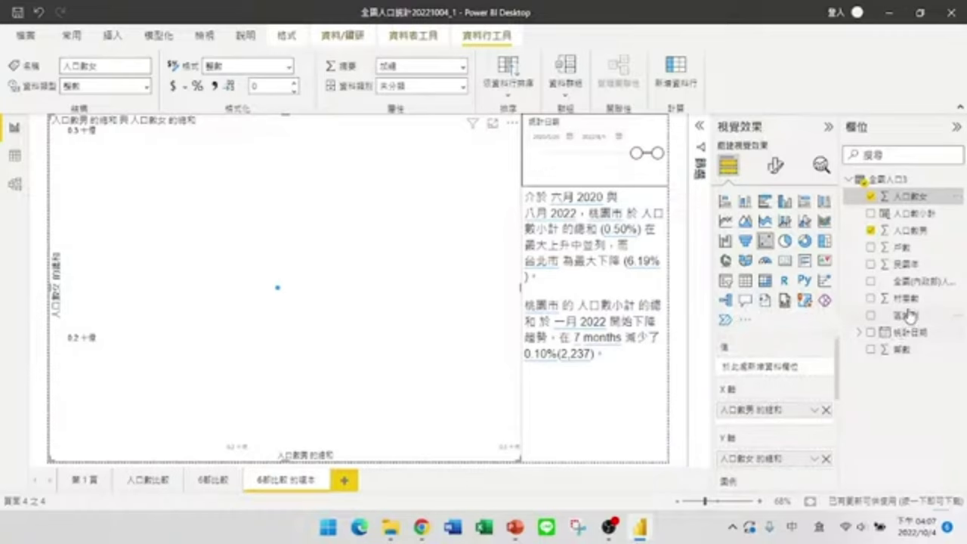
drag(909, 315, 792, 366)
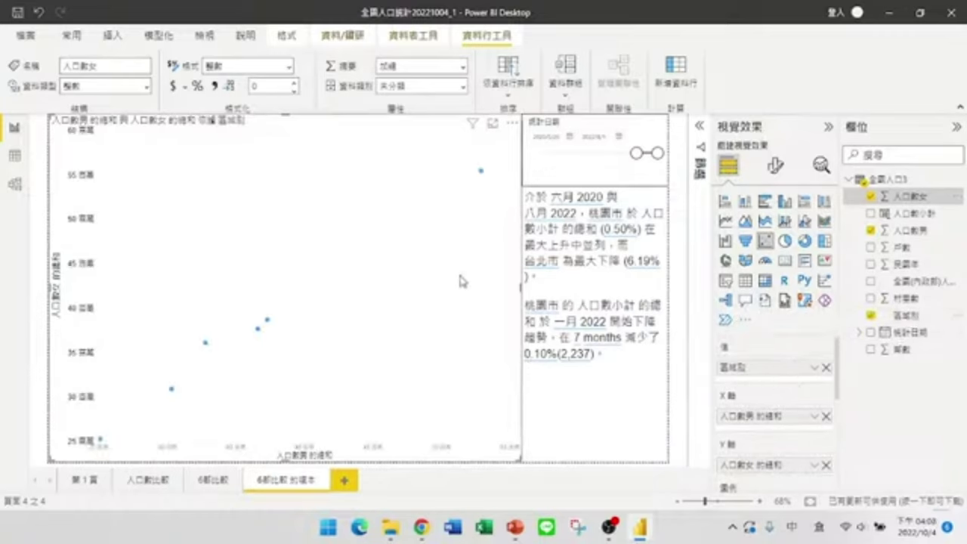
- Clear the scatter chart's 區域別 filter to include all districts
click(701, 128)
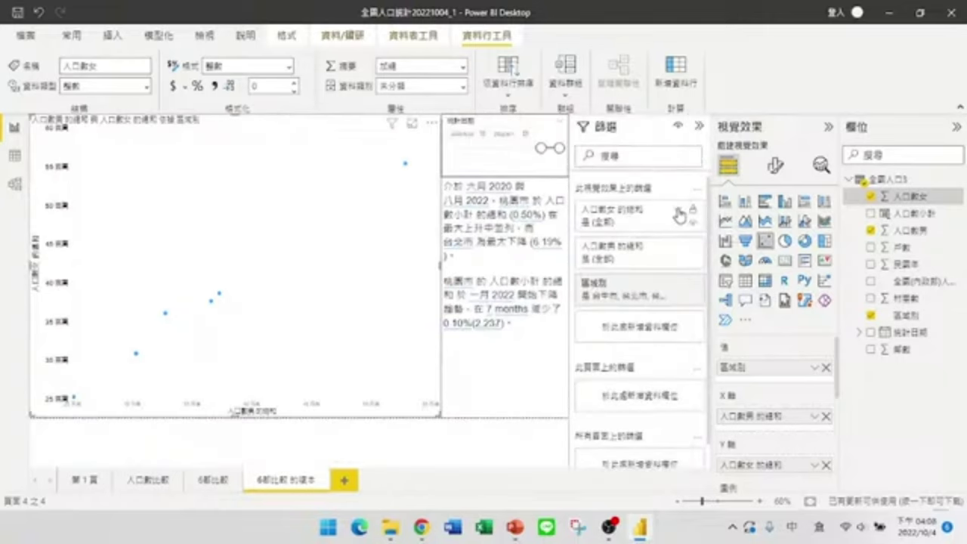
click(677, 297)
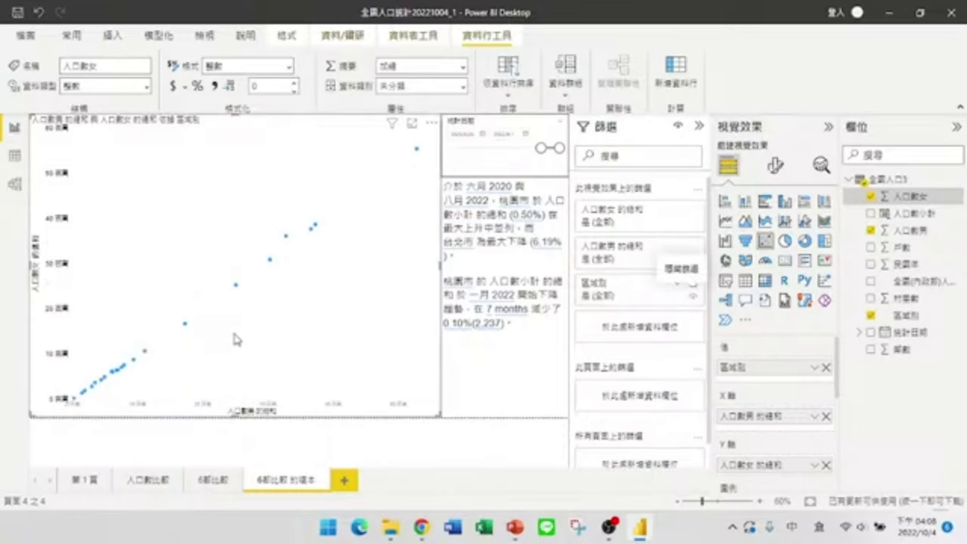
mouse_move(417, 151)
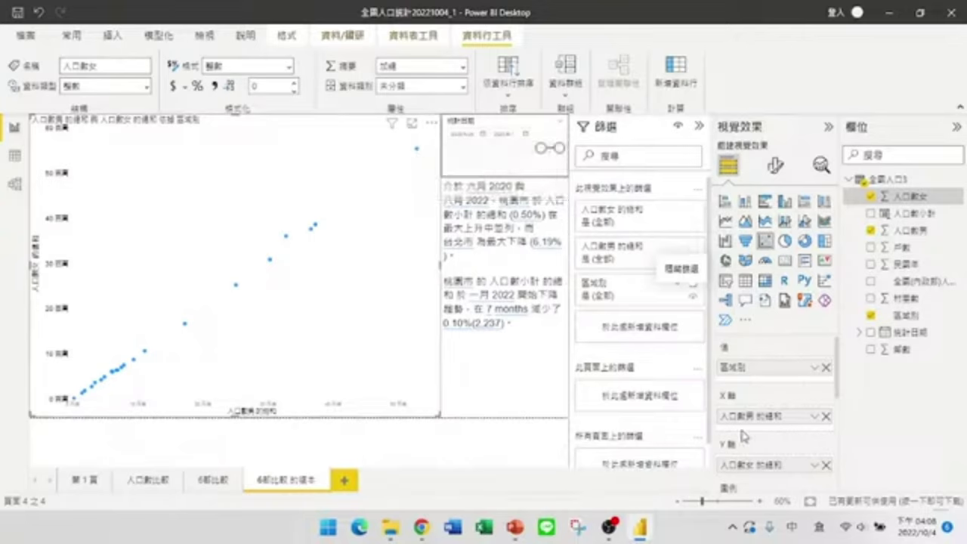
- Change the summarization of 人口數男 on the X axis and 人口數女 on the Y axis to average (平均)
click(814, 415)
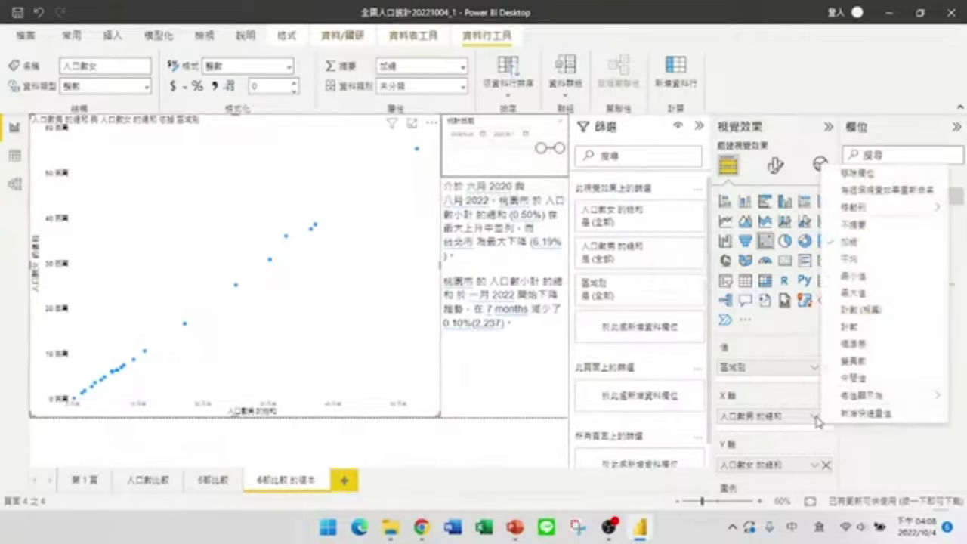
click(851, 258)
scroll(772, 375, down, 1)
scroll(772, 375, down, 1)
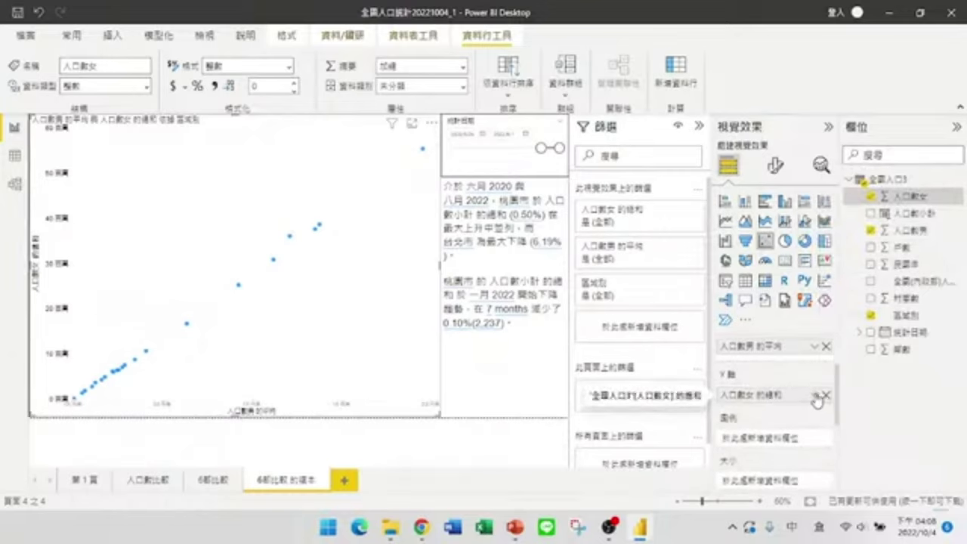
click(813, 396)
click(856, 239)
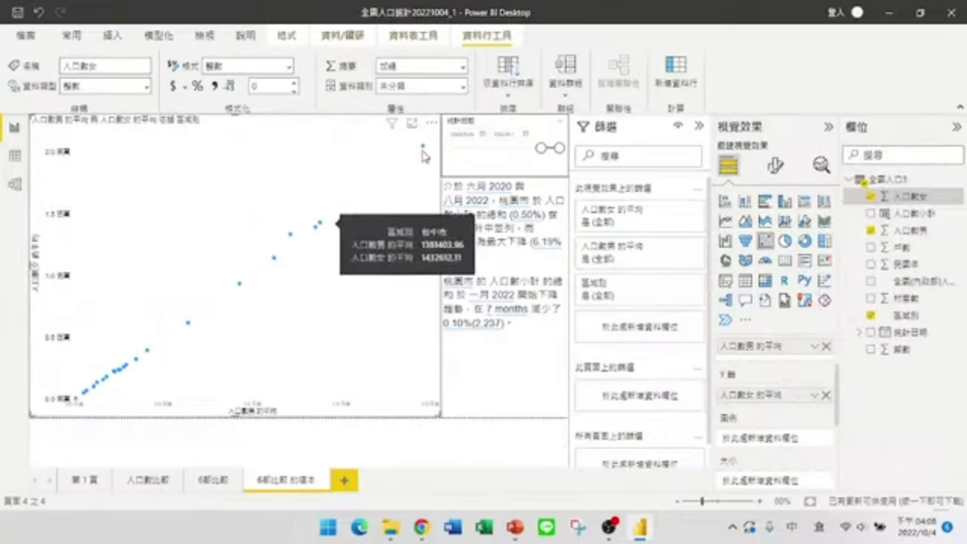
mouse_move(423, 151)
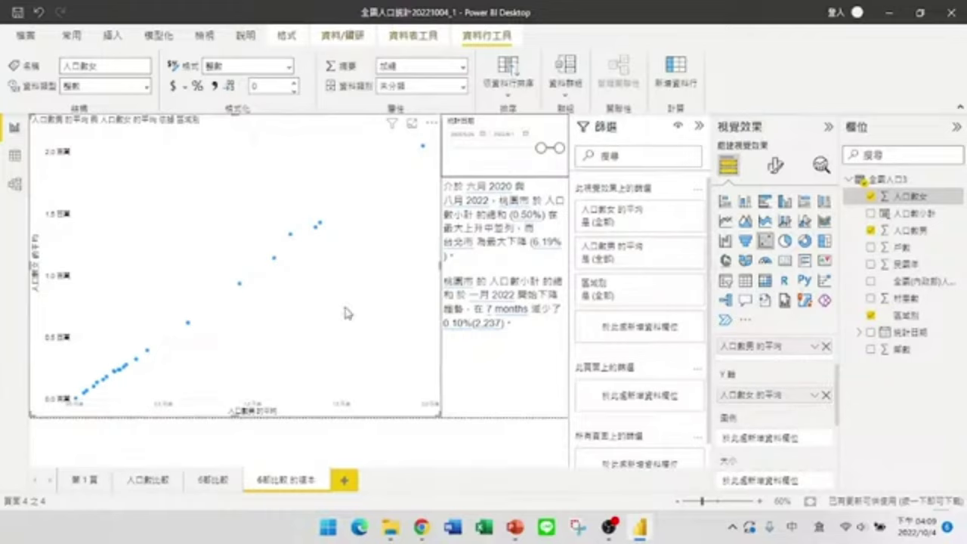
- Empty the scatter chart by removing 人口數男 and 人口數女 from the axes and 區域別 from the values
click(826, 347)
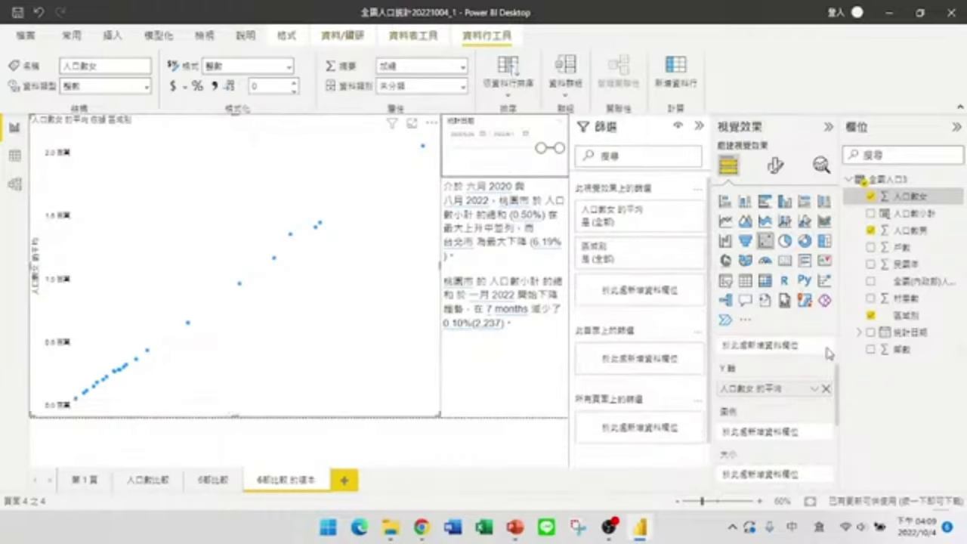
click(825, 394)
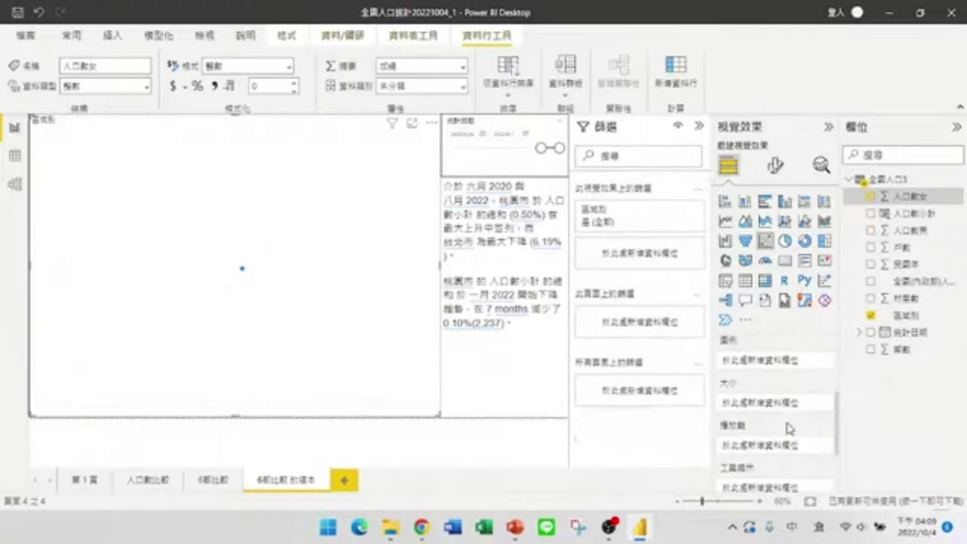
scroll(793, 423, down, 2)
scroll(767, 414, up, 3)
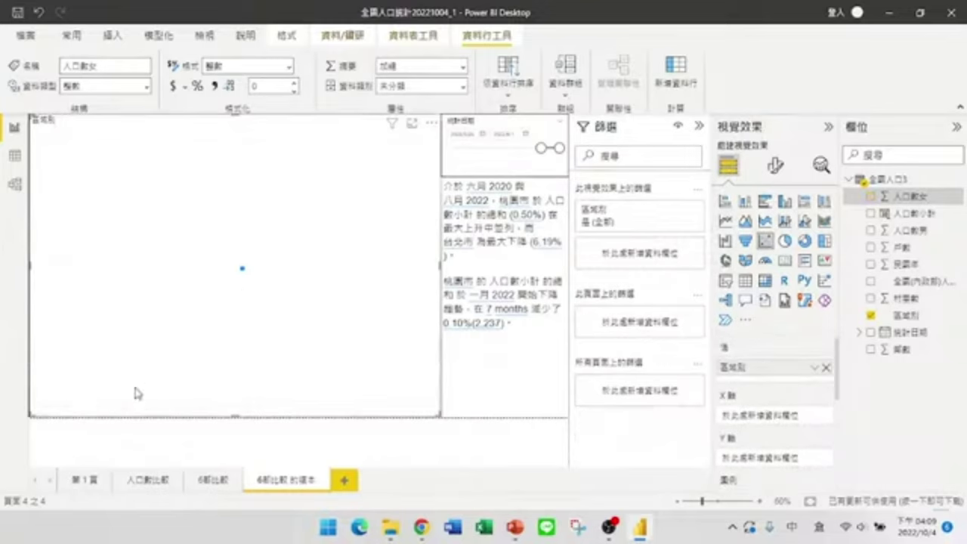
click(825, 369)
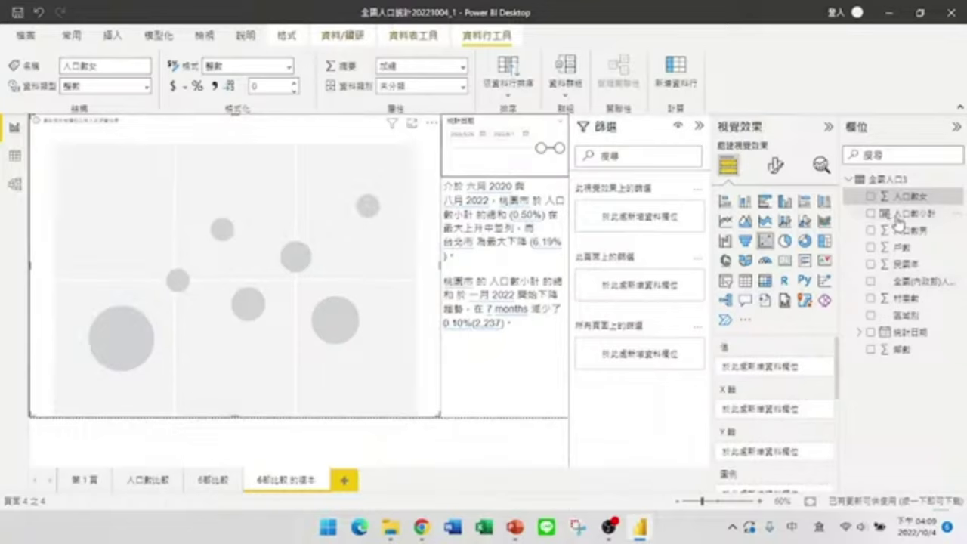
- Plot the average (平均) of 人口數男 on the X axis against the average of 人口數女 on the Y axis, with 區域別 as the values
click(870, 231)
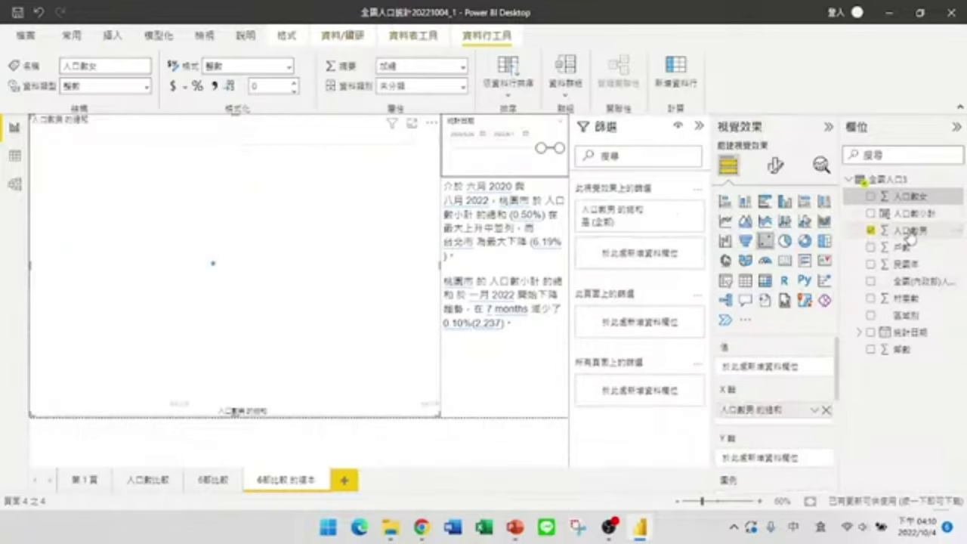
drag(899, 196, 755, 453)
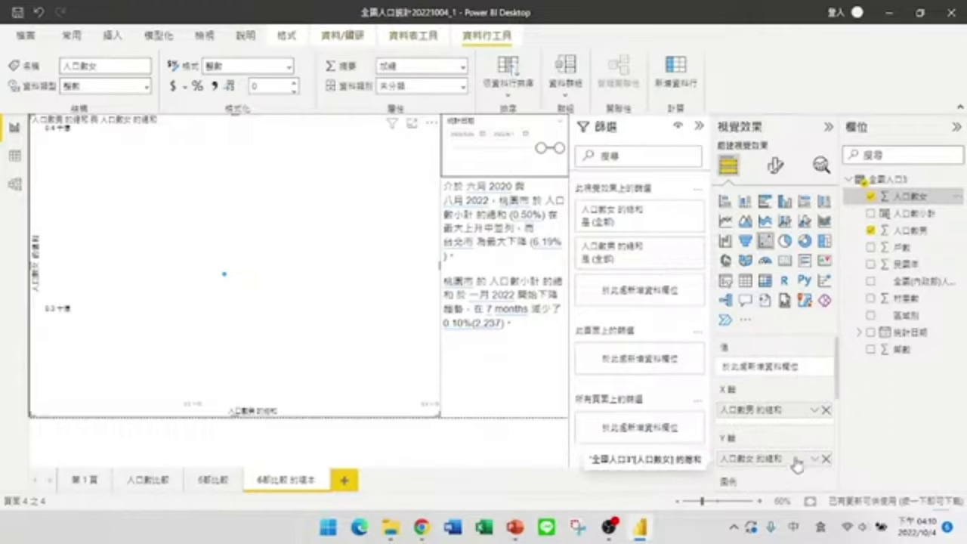
click(814, 412)
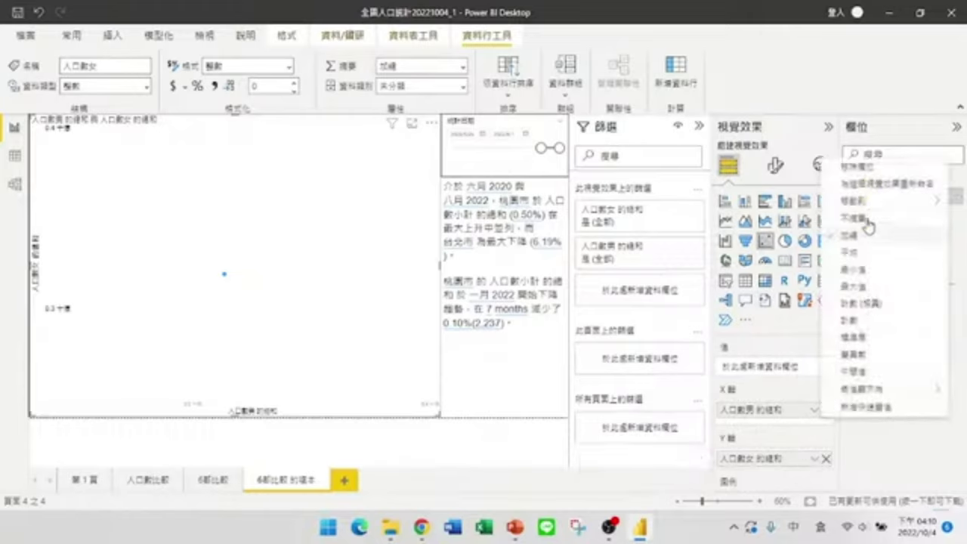
click(855, 255)
click(814, 459)
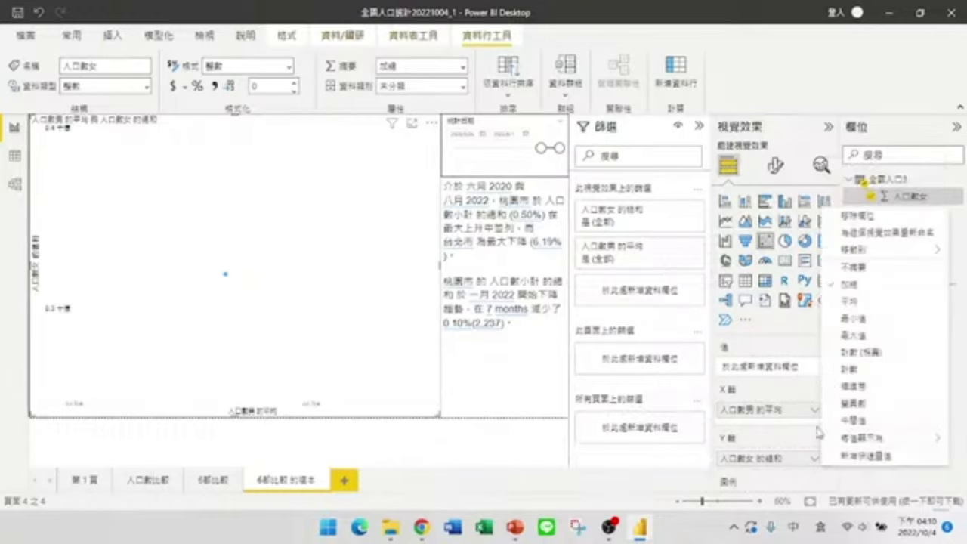
click(855, 306)
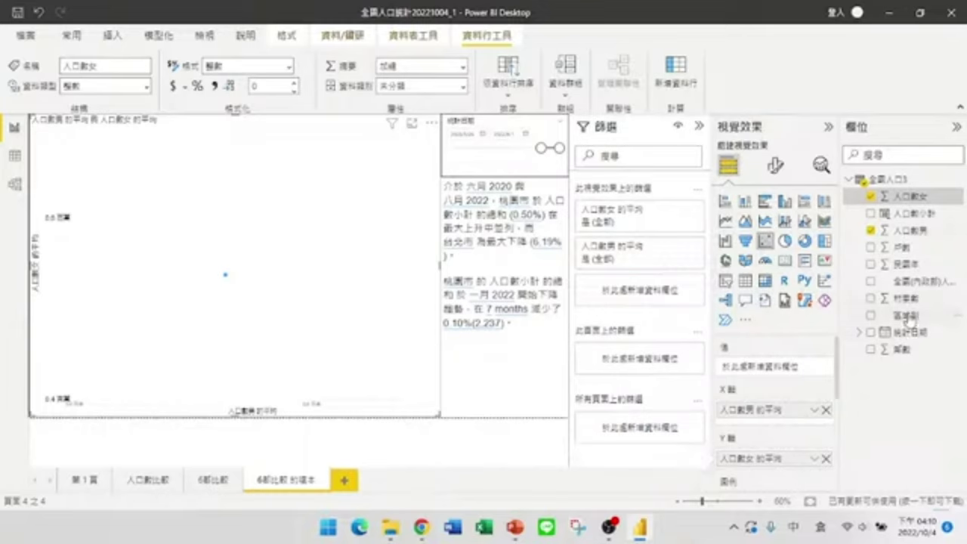
drag(906, 318, 789, 366)
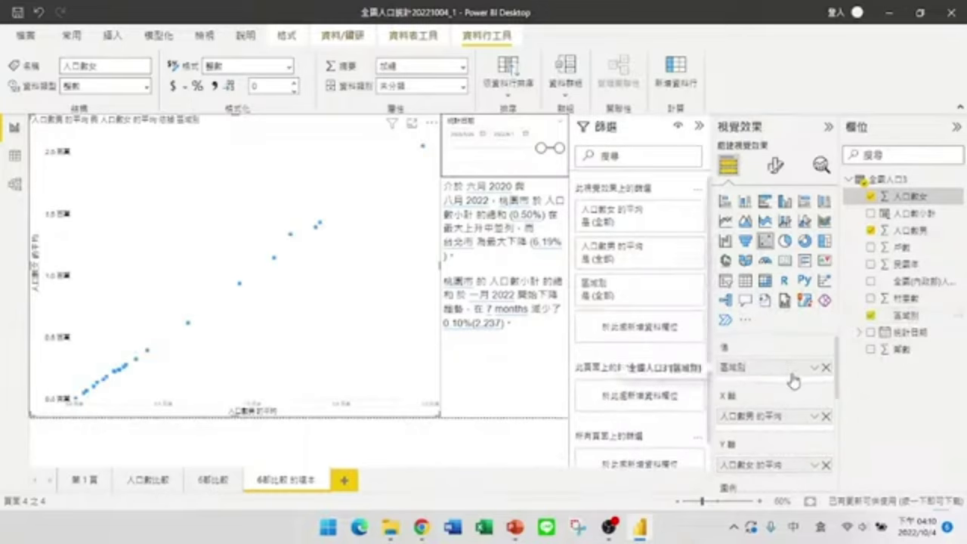